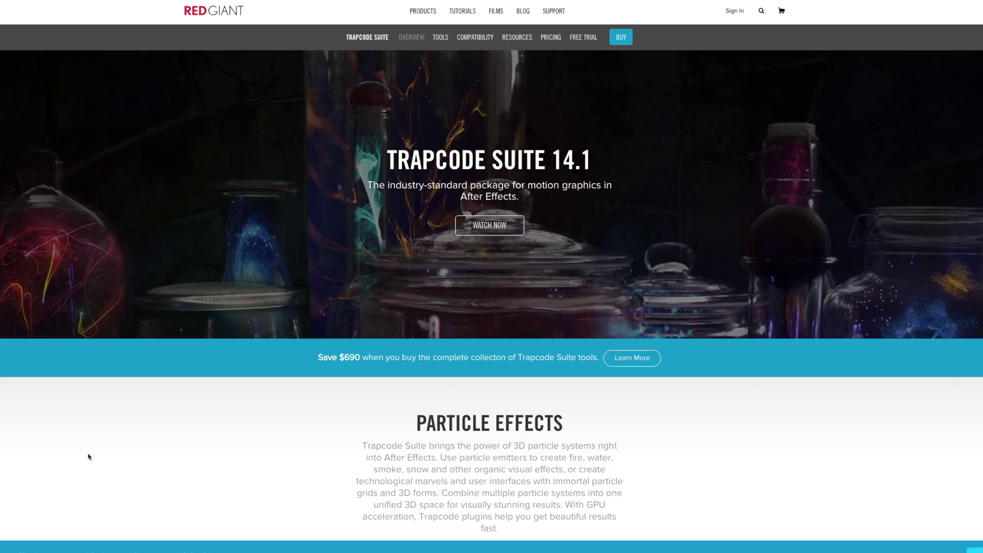
- Scroll the Trapcode Suite 14.1 page past Particle Effects, 3D Objects & Surfaces, and Lights and Glimmers
scroll(268, 467, "down", 4)
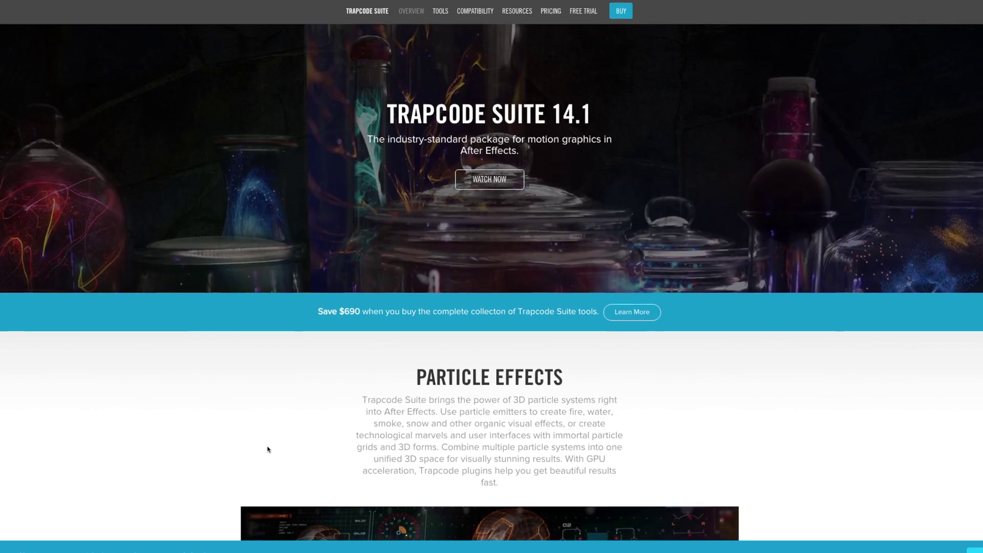
scroll(169, 461, "down", 5)
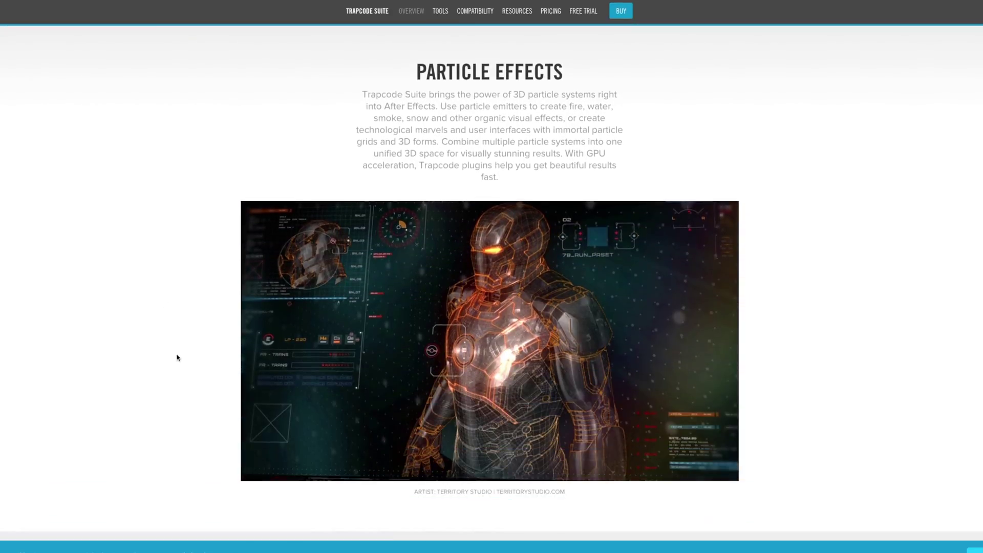
scroll(160, 446, "down", 1)
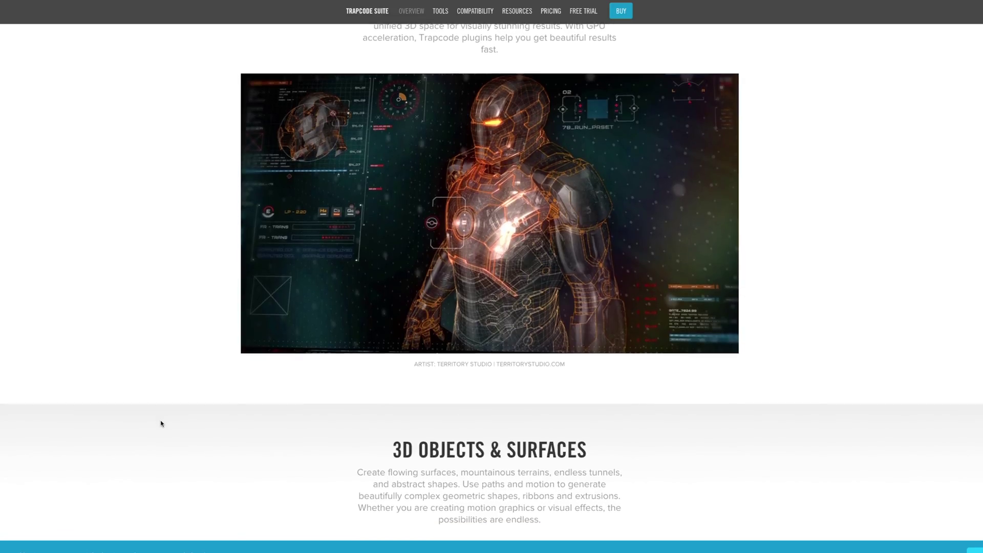
scroll(160, 423, "down", 5)
scroll(148, 473, "down", 5)
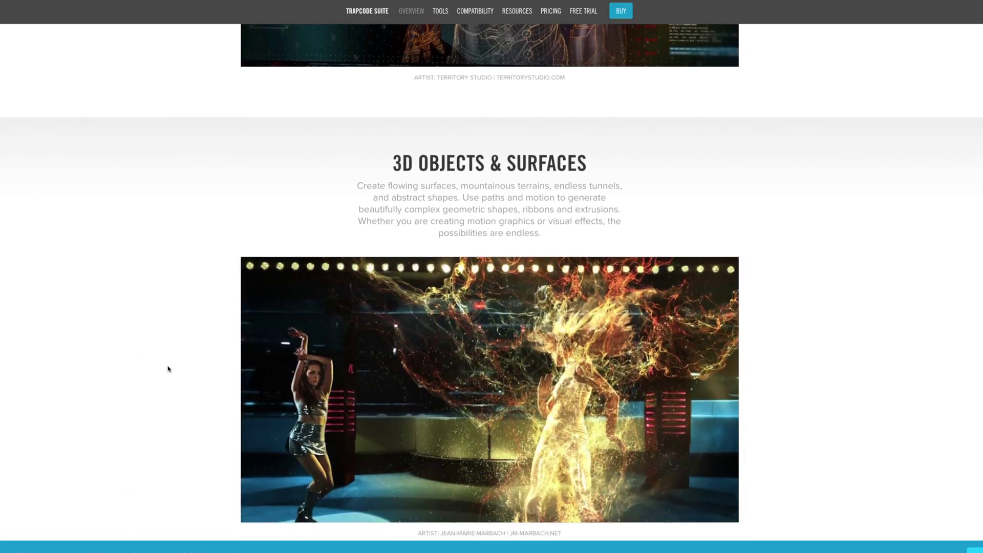
scroll(164, 433, "down", 8)
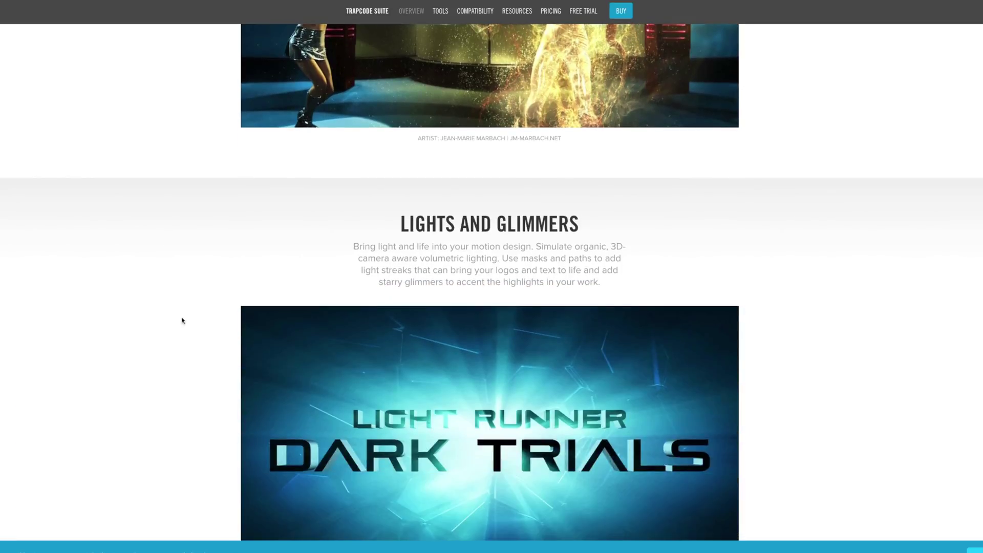
scroll(163, 431, "down", 1)
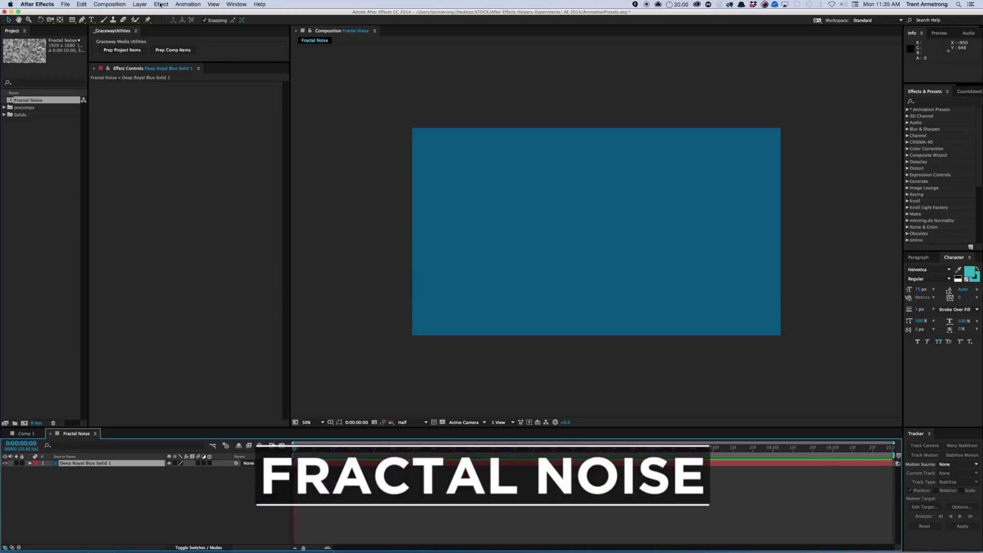
- Apply Fractal Noise to the blue solid and set Colorama's preset palette to Carribean
left_click(161, 4)
left_click(175, 21)
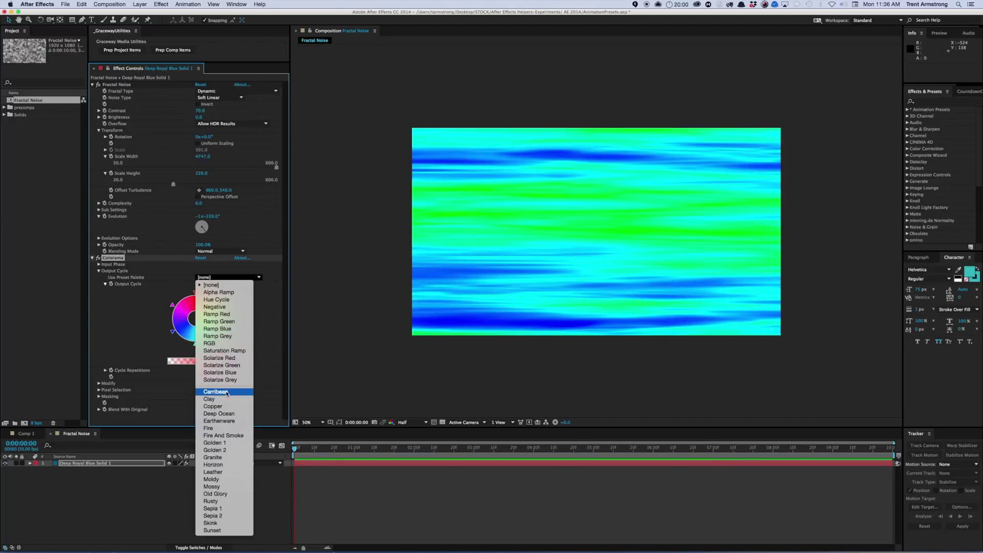
left_click(228, 392)
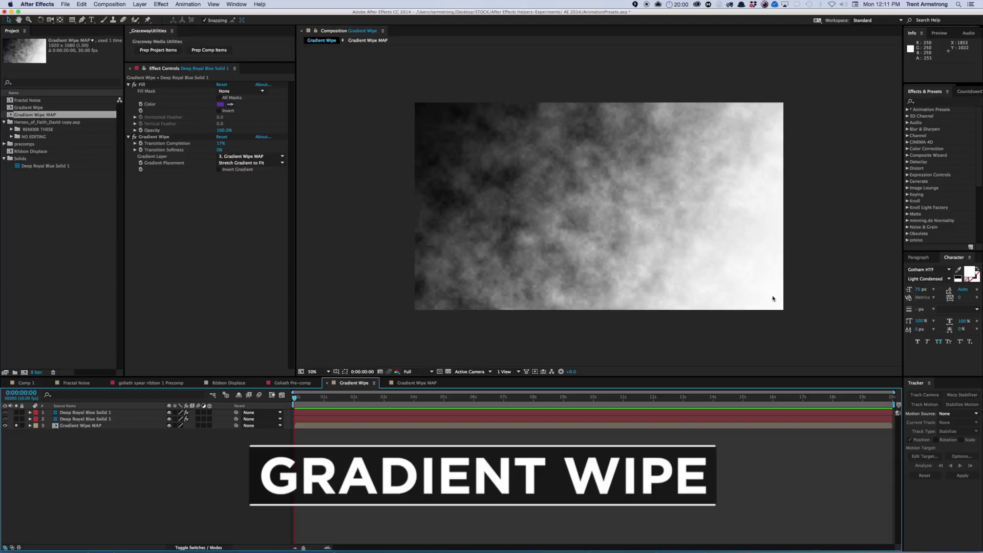
- Unsolo the cloud map, select Deep Royal Blue Solid 1, and set Gradient Wipe completion to 40%
left_click(16, 425)
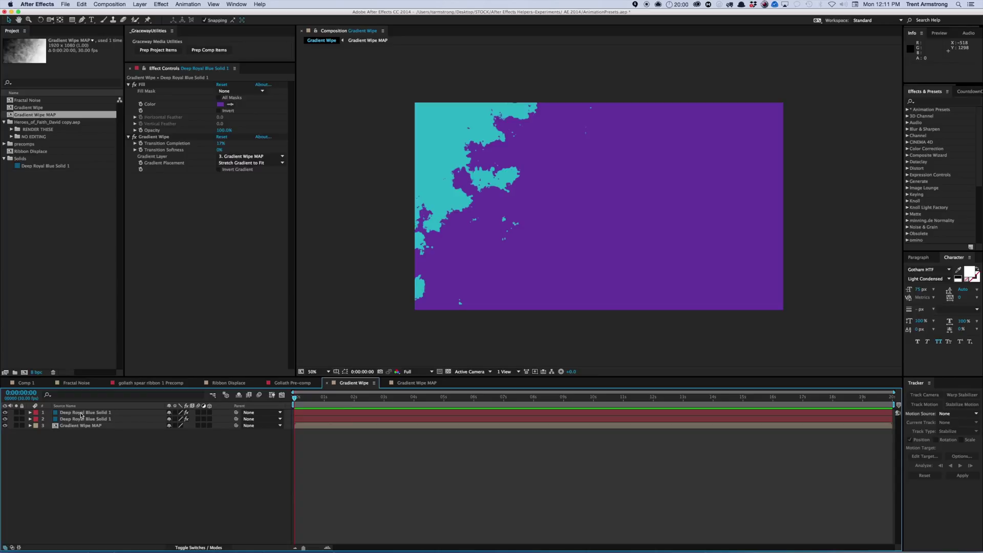
left_click(81, 413)
mouse_move(219, 145)
left_mouse_down()
mouse_move(211, 145)
mouse_move(258, 144)
mouse_move(221, 147)
left_mouse_up()
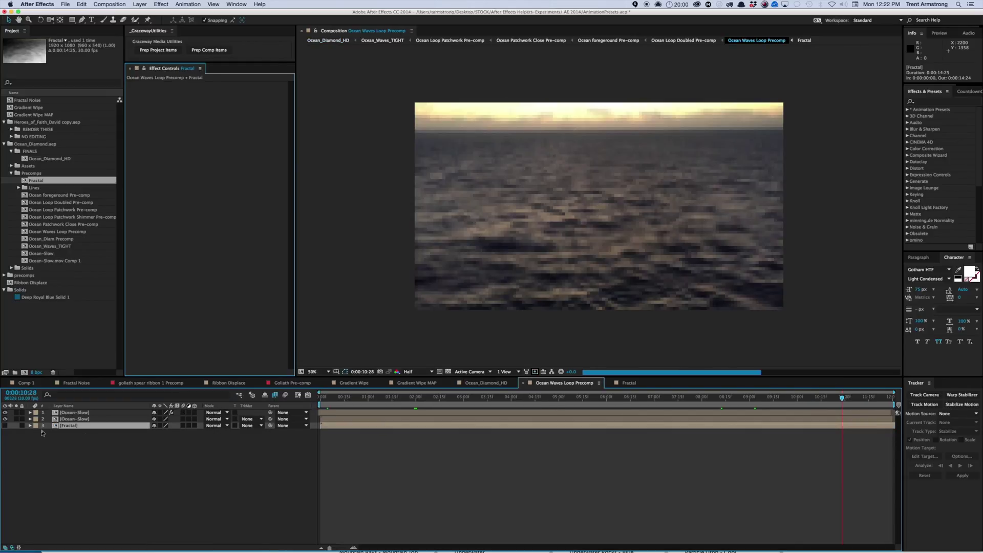
- Solo the top layer, step back a few frames in the waves loop, and open the Fractal precomp
left_click(16, 412)
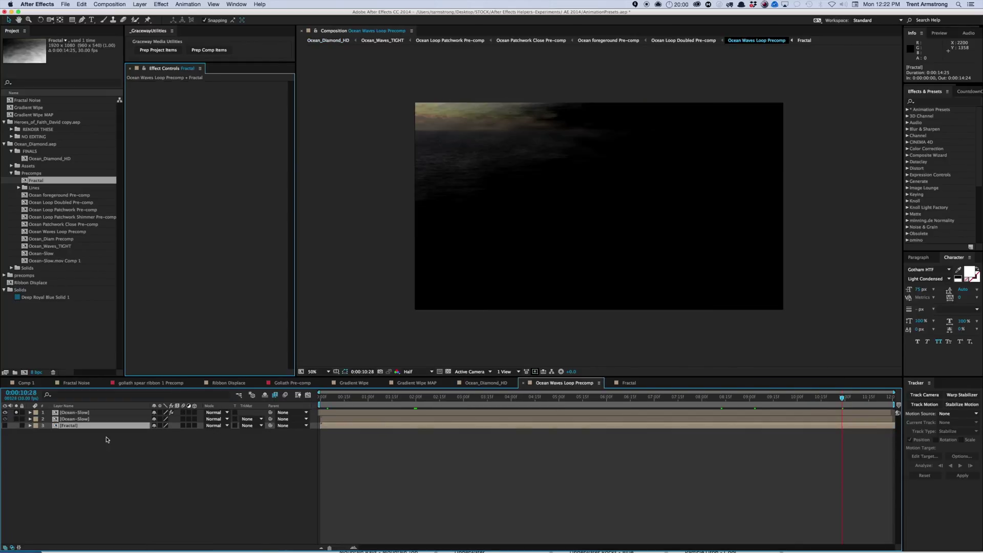
left_click_drag(845, 398, 667, 399)
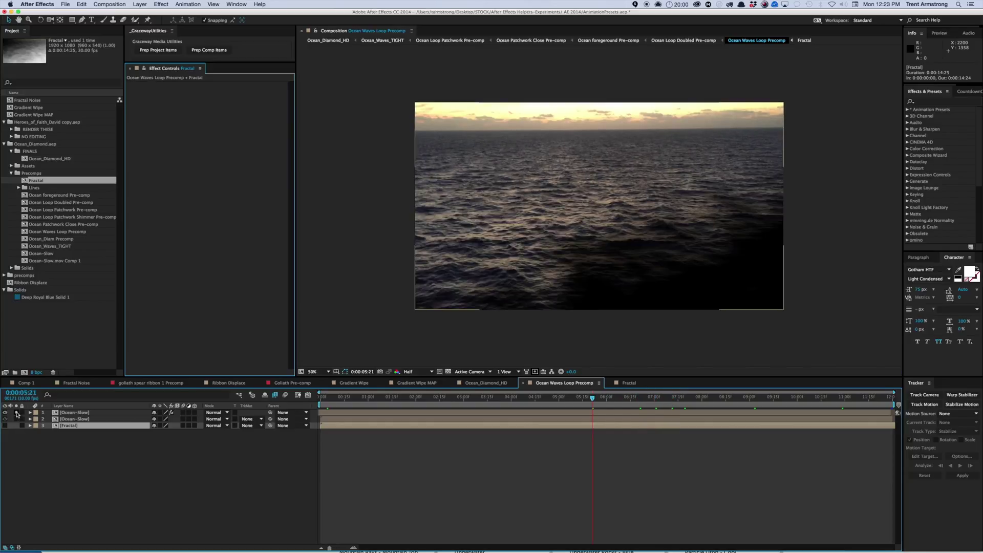
double_click(66, 425)
- Go to about the 2-second mark, solo the White and Fractal layers, and preview the noise
left_click_drag(541, 399, 446, 409)
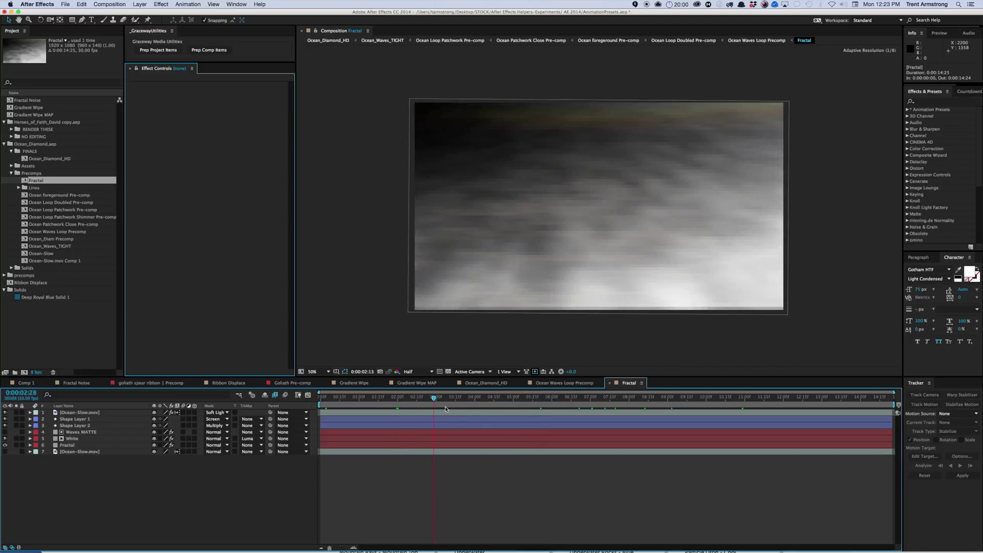
left_click(15, 412)
left_click(17, 413)
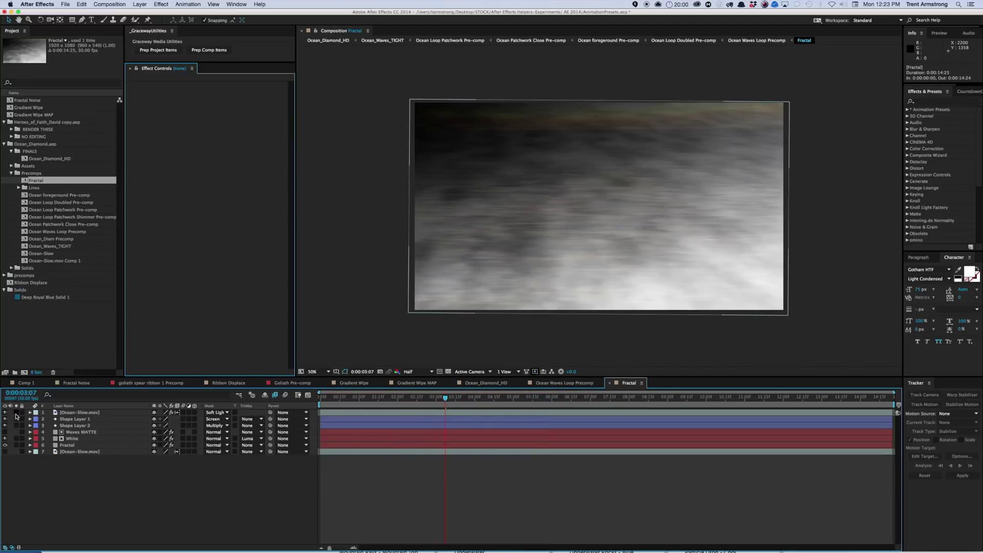
left_click(16, 440)
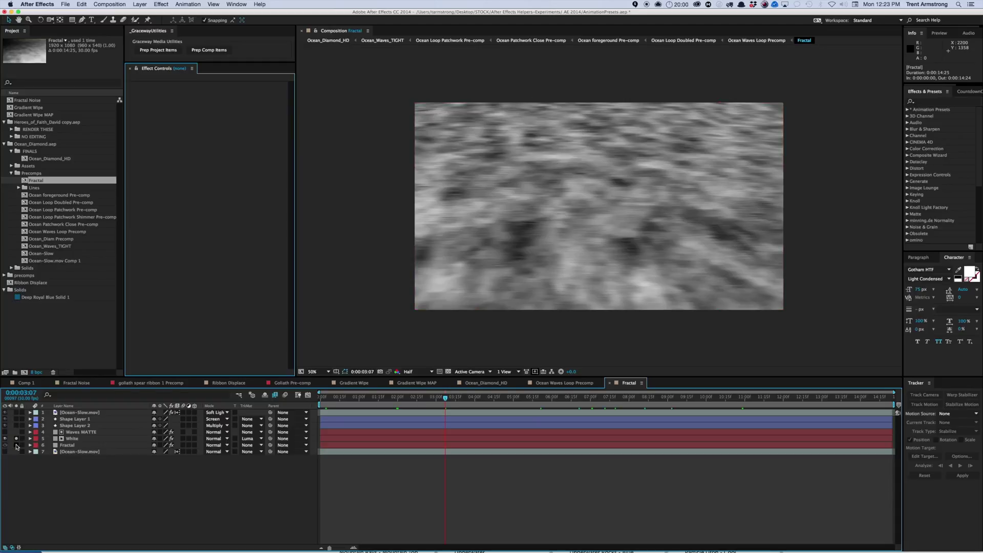
left_click(16, 445)
key("space")
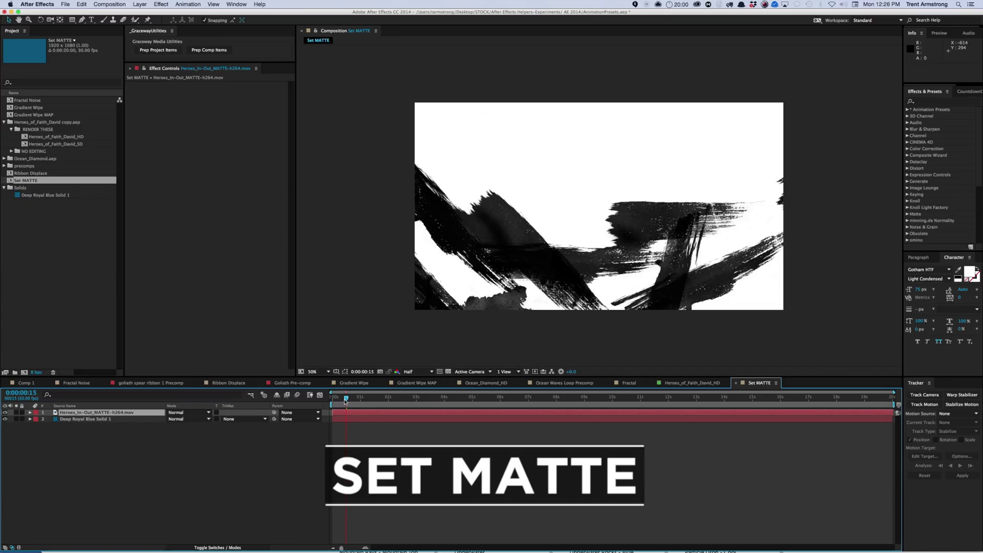
- Scrub the time ruler to watch the Heroes ink matte clip animate
mouse_move(359, 402)
left_mouse_down()
mouse_move(335, 402)
mouse_move(402, 402)
mouse_move(358, 403)
left_mouse_up()
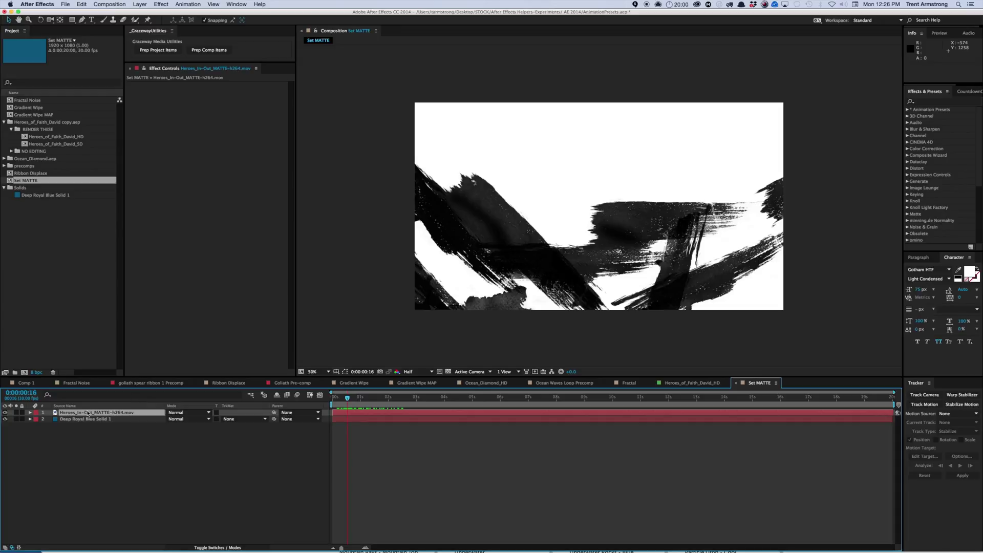
- Show and select the blue solid, then set Set Matte to use the ink clip's Luminance
left_click(5, 418)
left_click(79, 419)
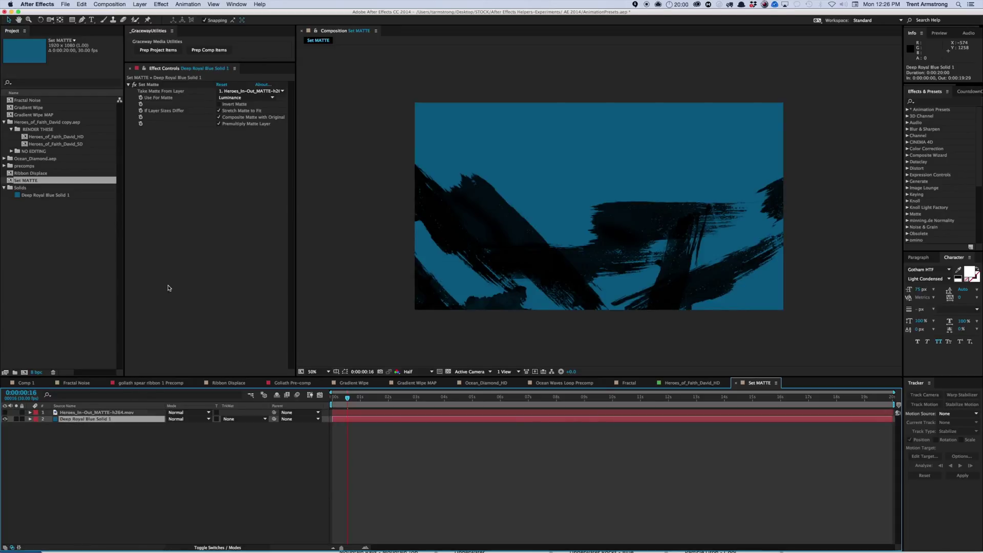
left_click(163, 85)
left_click(250, 111)
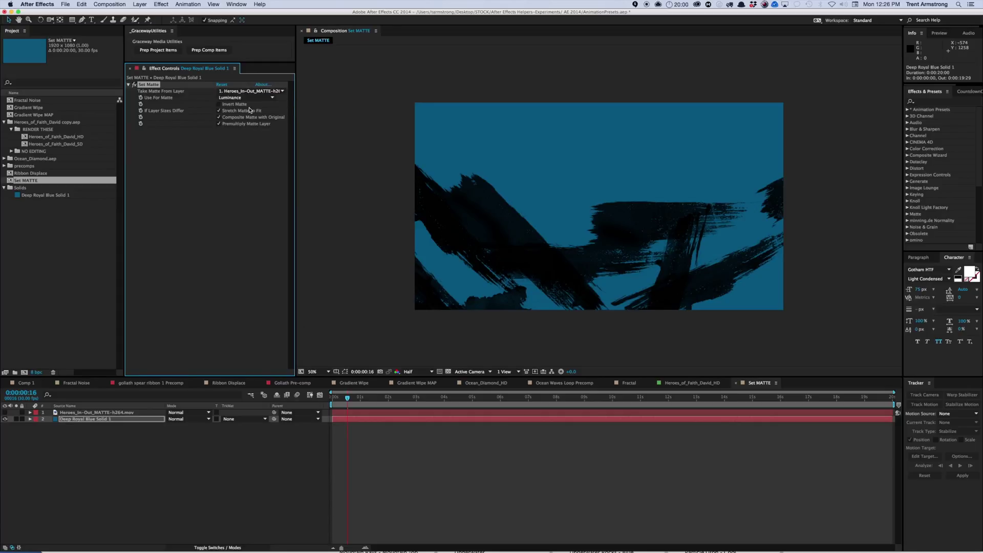
left_click(242, 98)
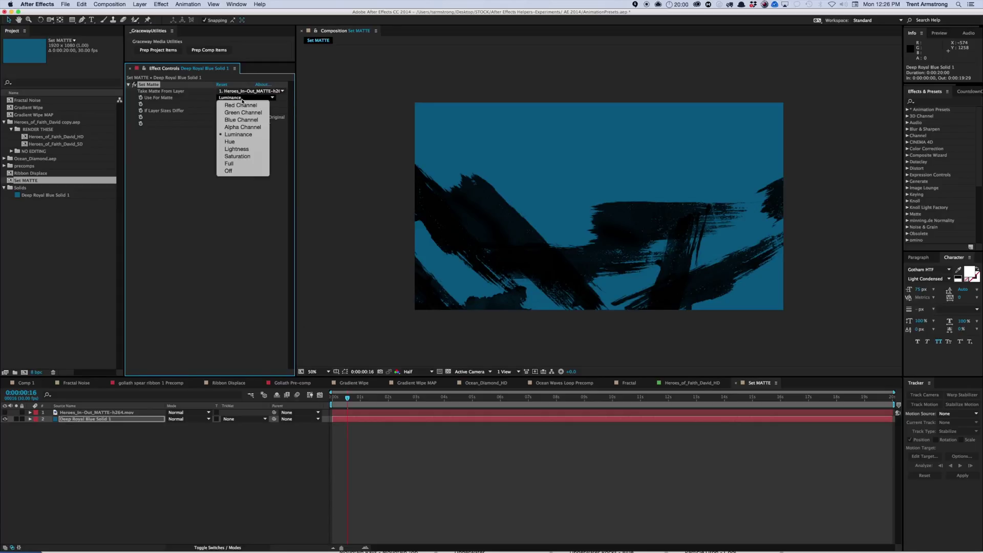
left_click(241, 135)
mouse_move(348, 398)
left_mouse_down()
mouse_move(401, 395)
mouse_move(336, 408)
left_mouse_up()
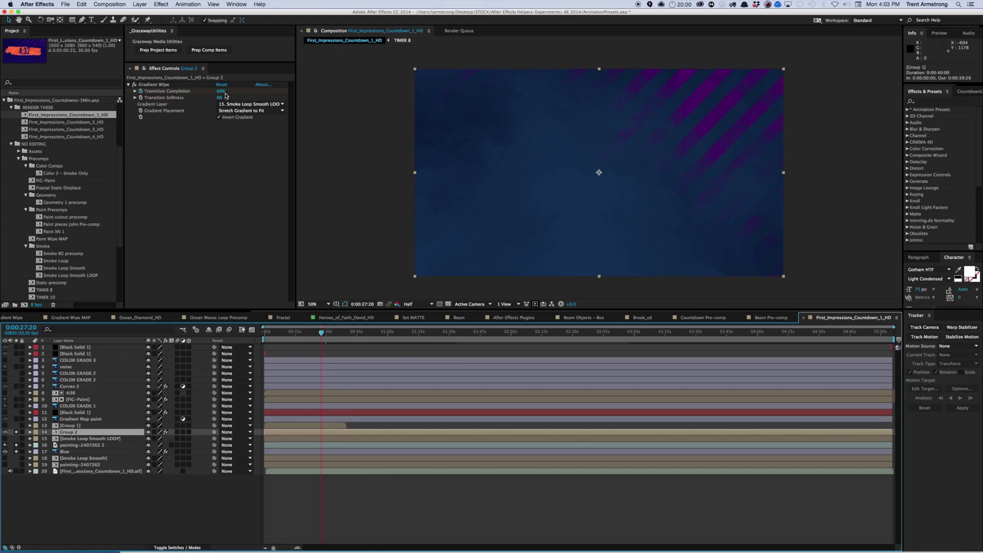
- Scrub Group 2's Gradient Wipe Transition Completion up to 72%
left_click_drag(220, 94, 212, 91)
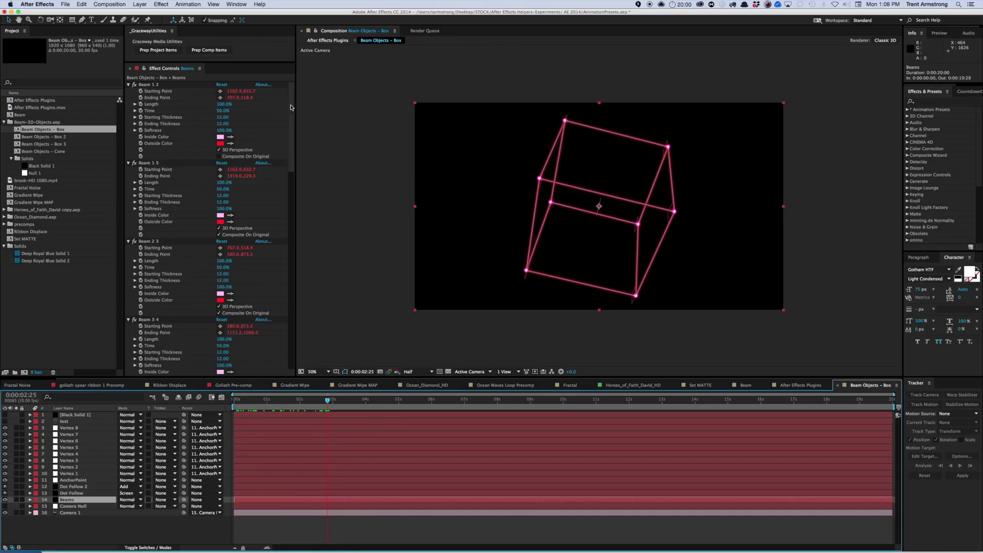
- Apply Beam to the solid and drag its Ending Point so the pink beam crosses the frame
scroll(171, 187, "down", 10)
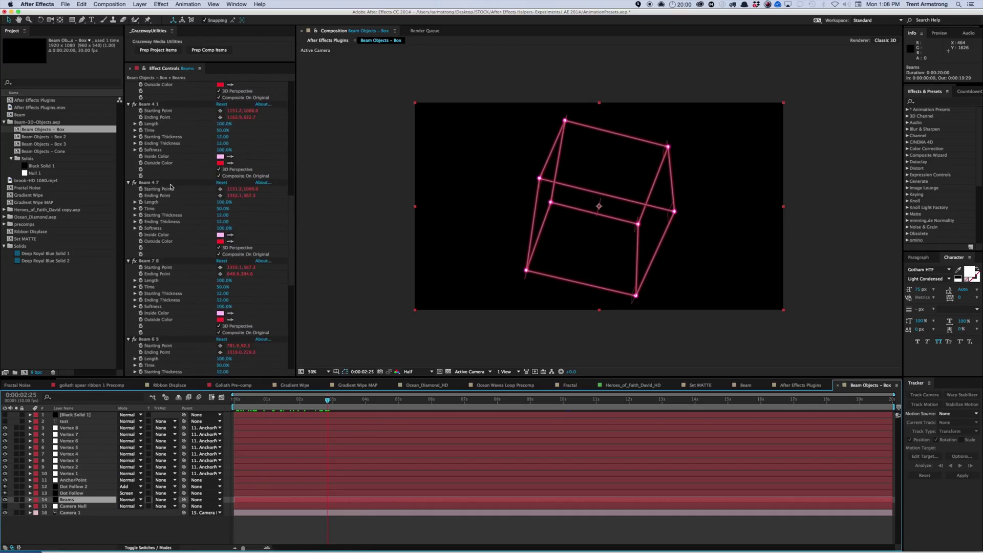
left_click(182, 184)
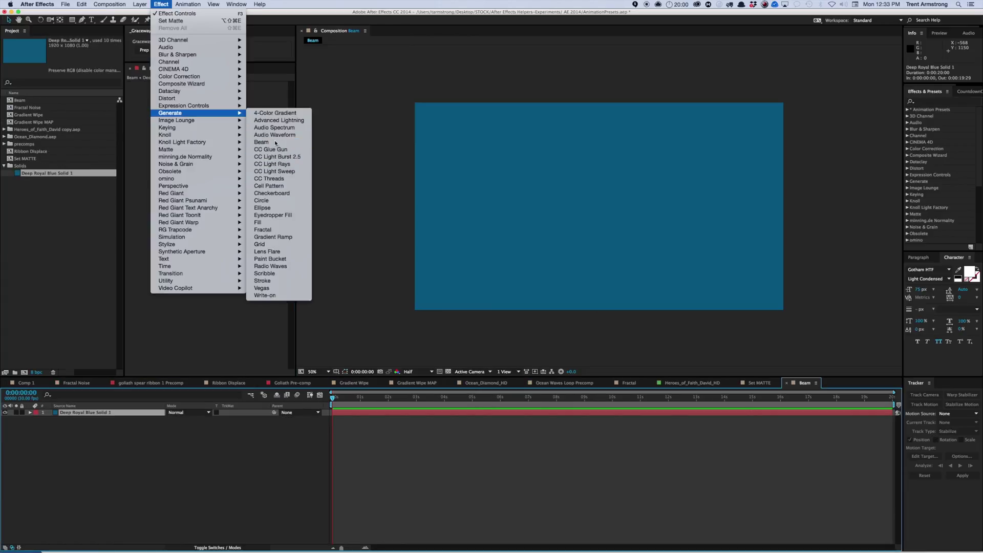
left_click(261, 141)
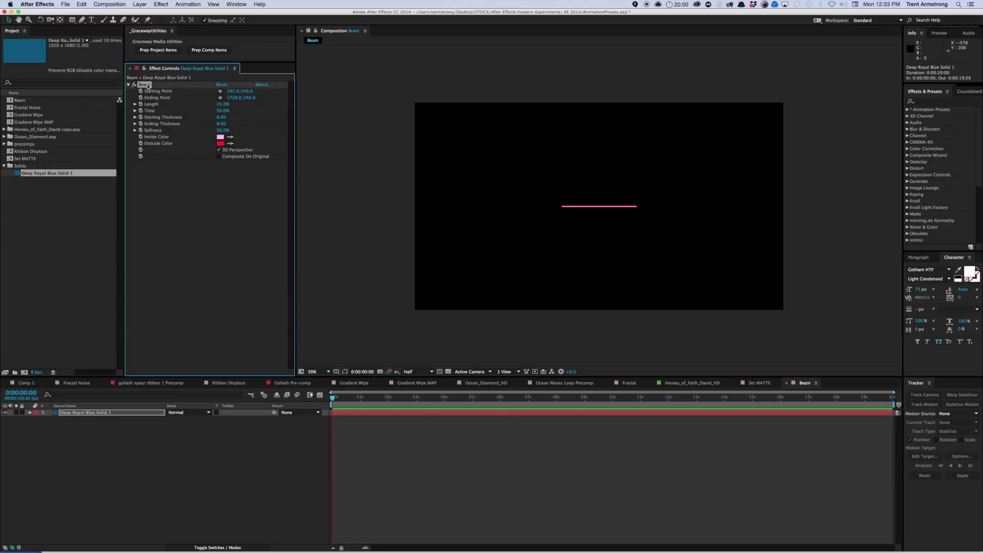
left_click_drag(747, 207, 744, 205)
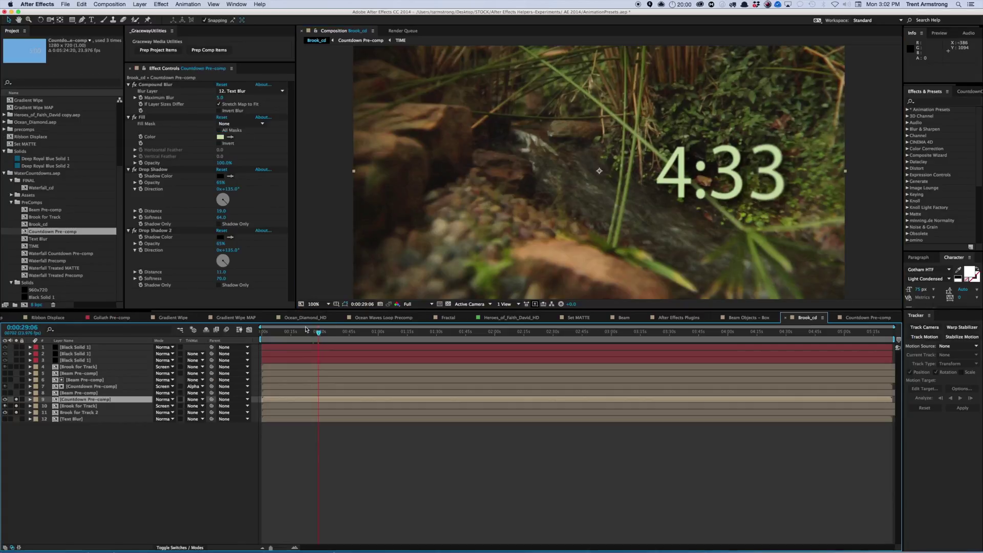
- Scrub the Brook_cd countdown forward, select the Beam Pre-comp layer, and advance to 4:23
left_click_drag(321, 333, 331, 333)
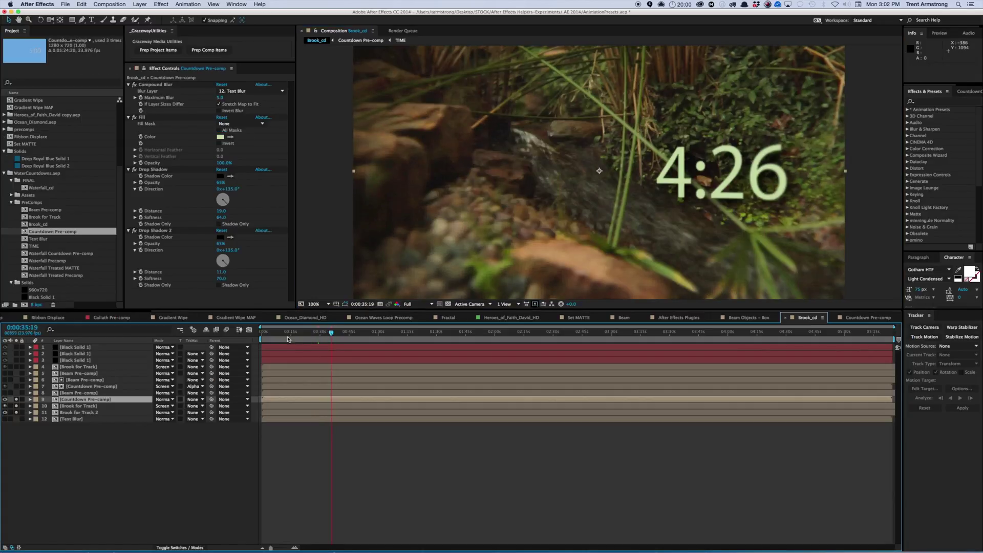
left_click(76, 392)
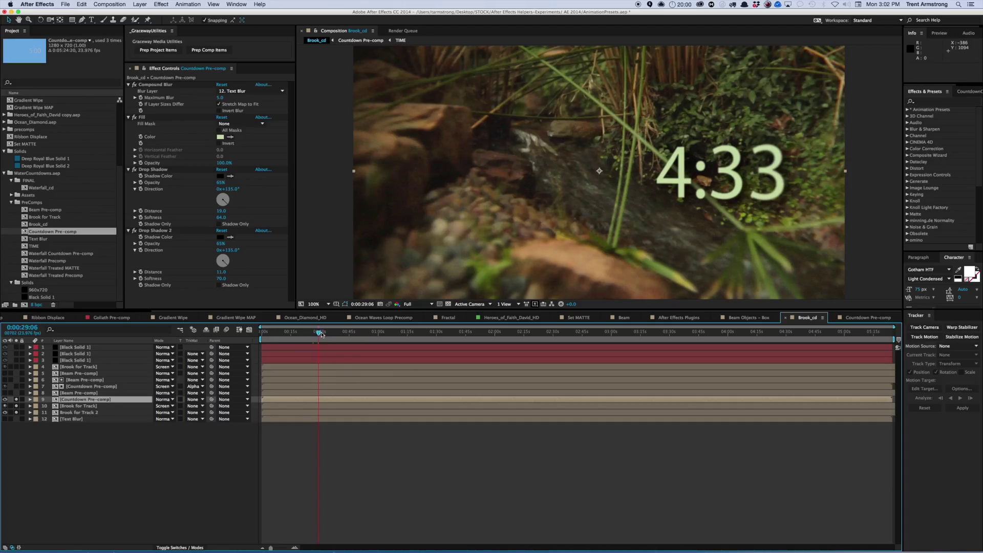
left_click_drag(321, 334, 335, 336)
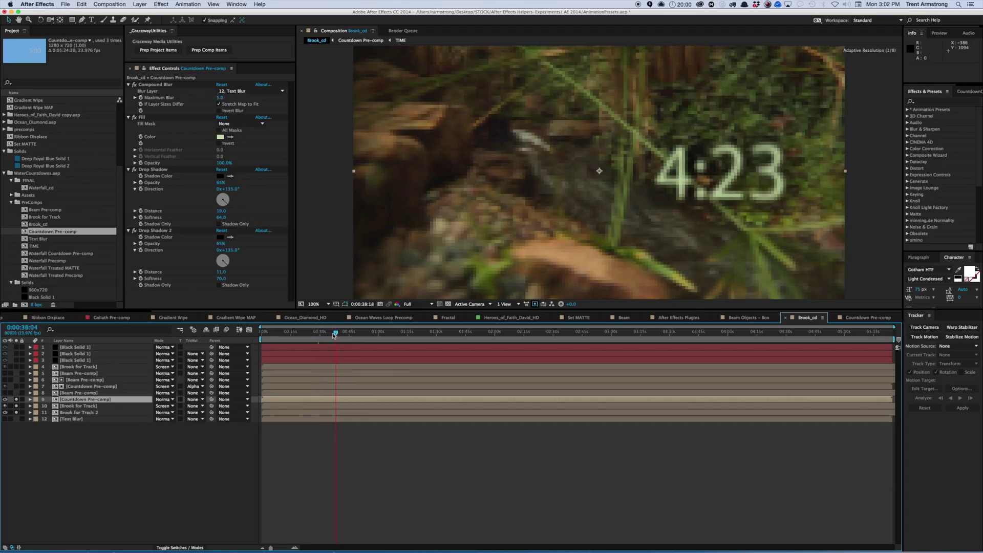